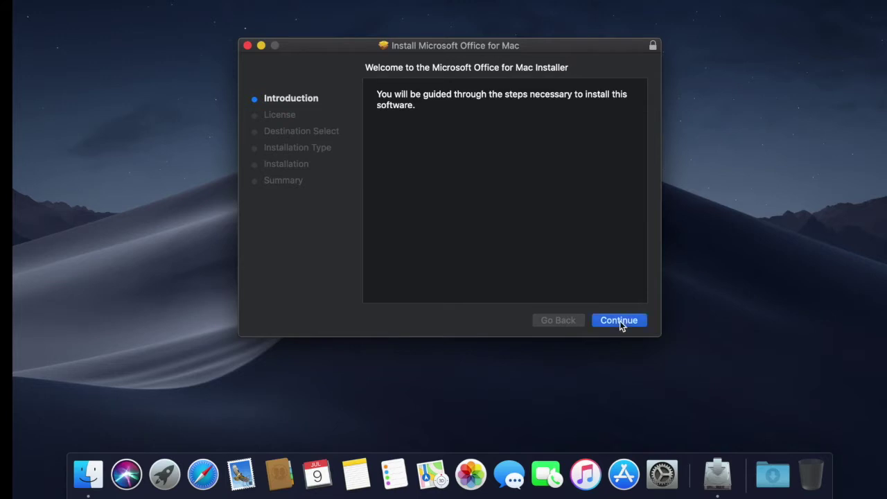
Accept the Microsoft Office for Mac license agreement and start the standard installation on Macintosh HD
click(616, 320)
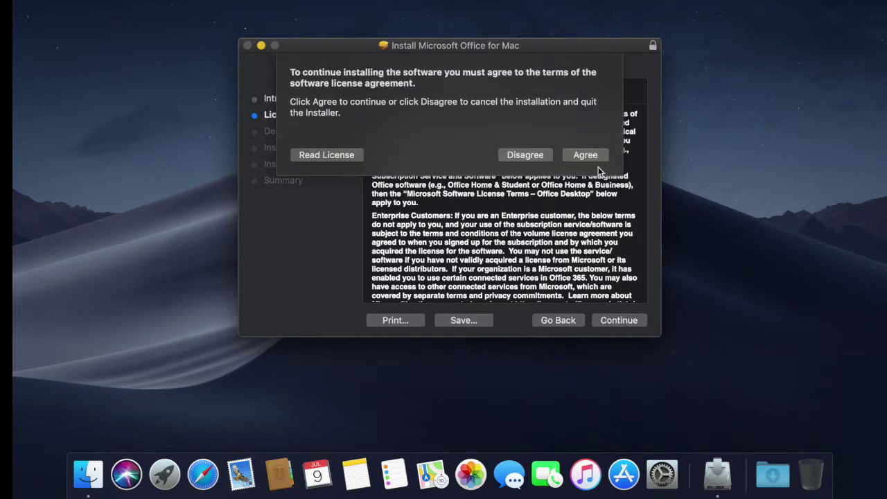
click(585, 157)
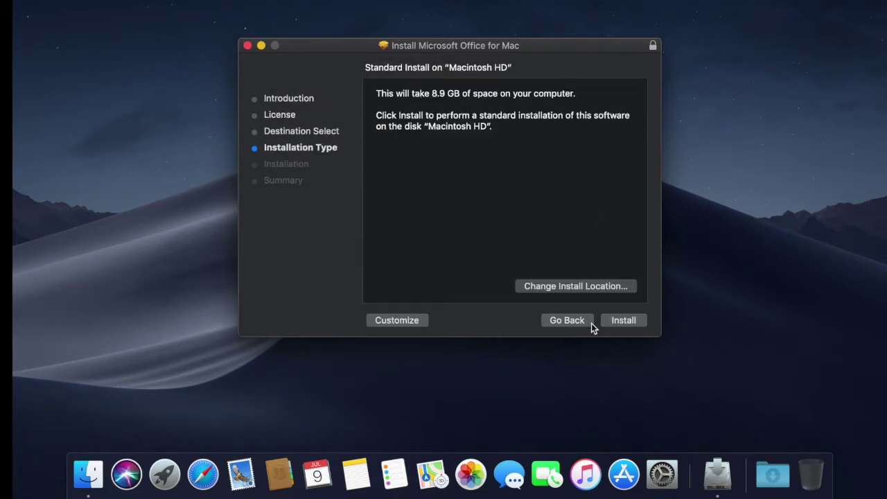
click(625, 321)
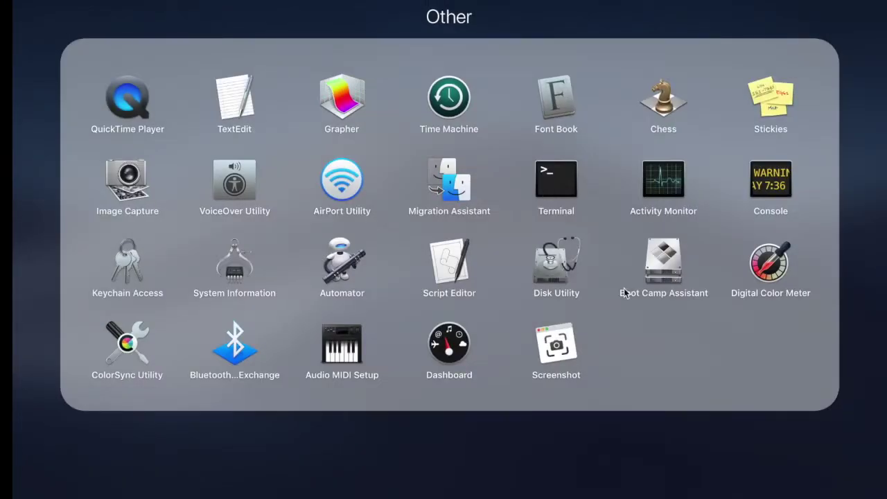
Check Launchpad for the Office apps and return to the installer to follow the installation progress
click(530, 446)
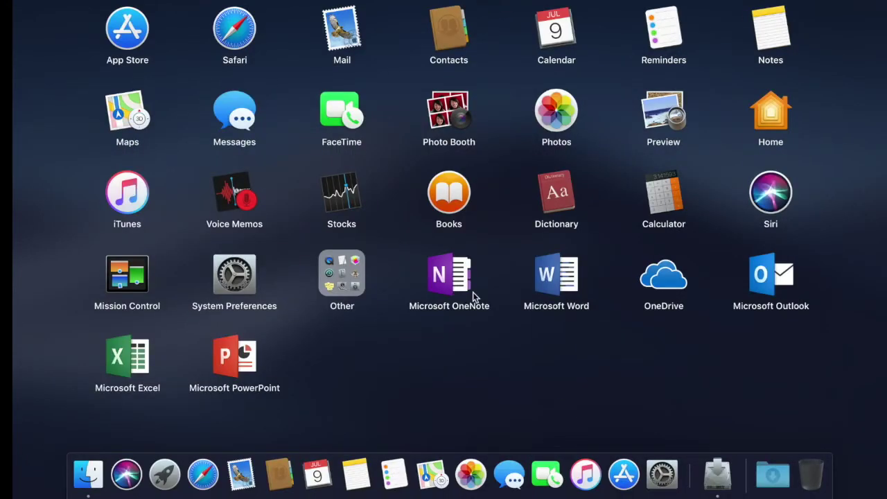
click(453, 371)
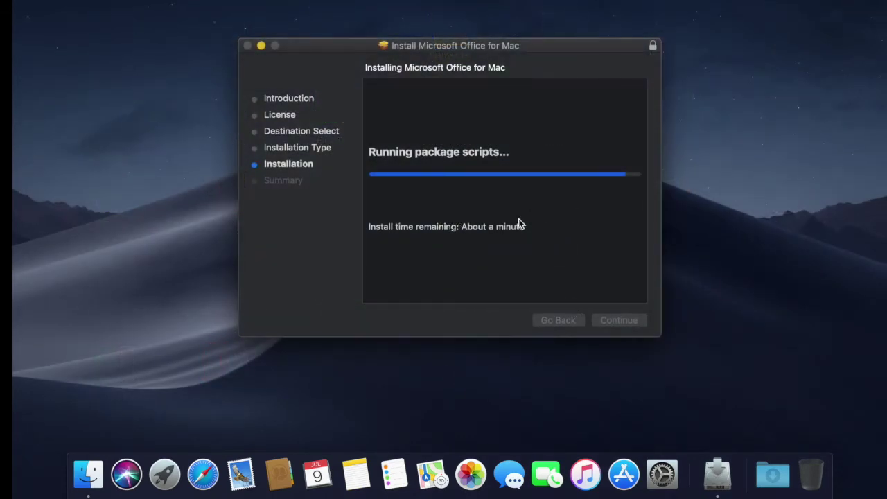
key(F4)
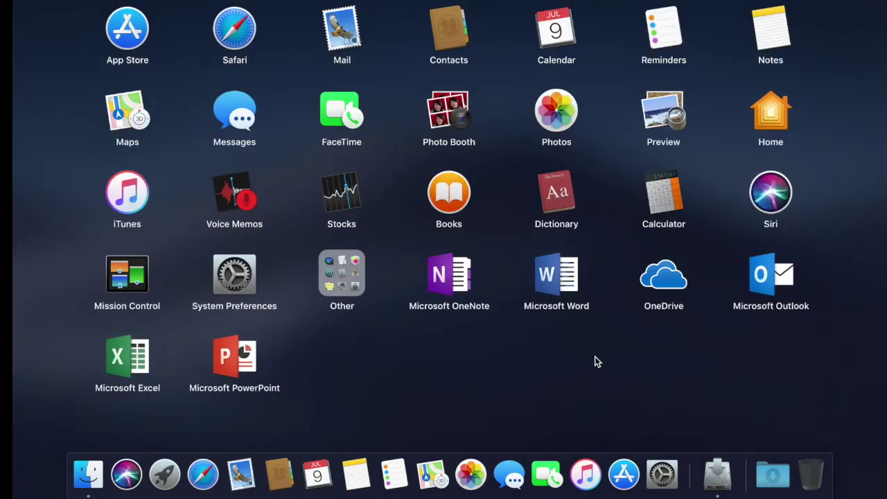
click(595, 356)
click(478, 354)
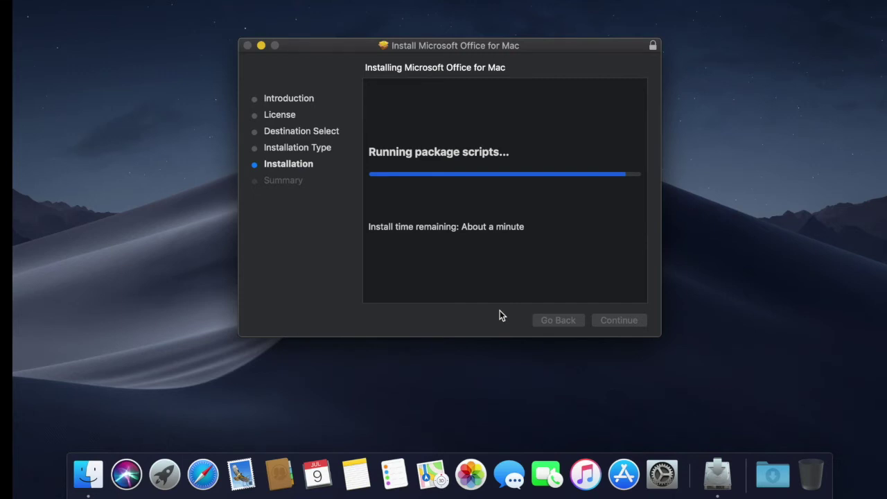
click(168, 477)
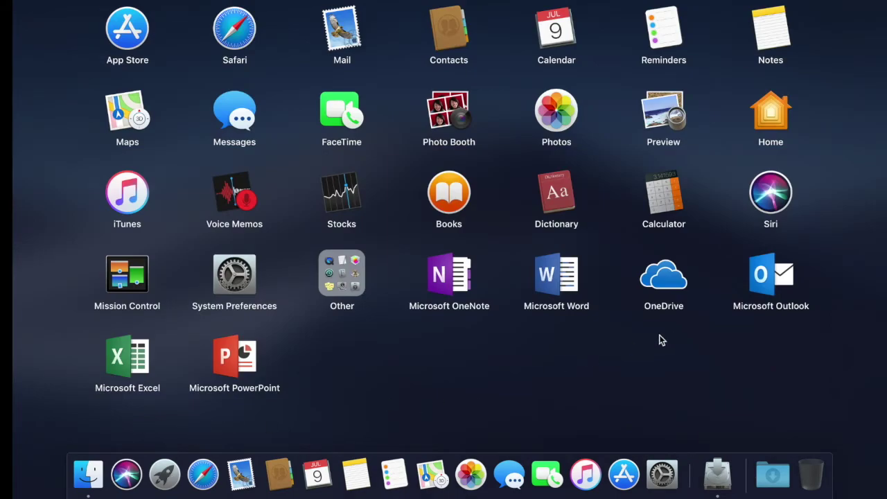
scroll(545, 335, right, 2)
drag(344, 323, 682, 373)
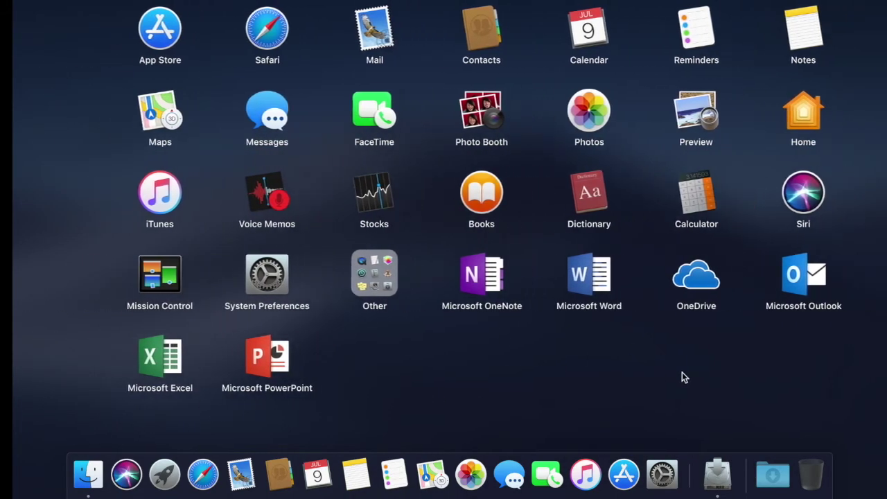
click(485, 387)
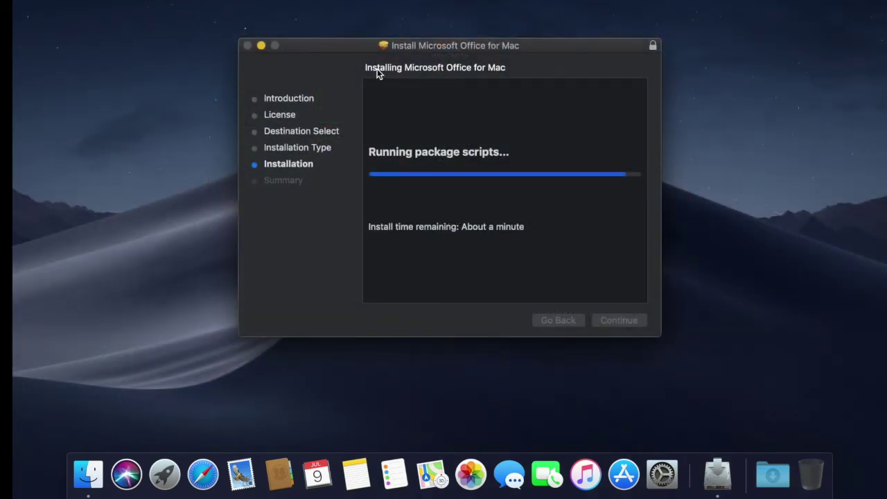
key(F4)
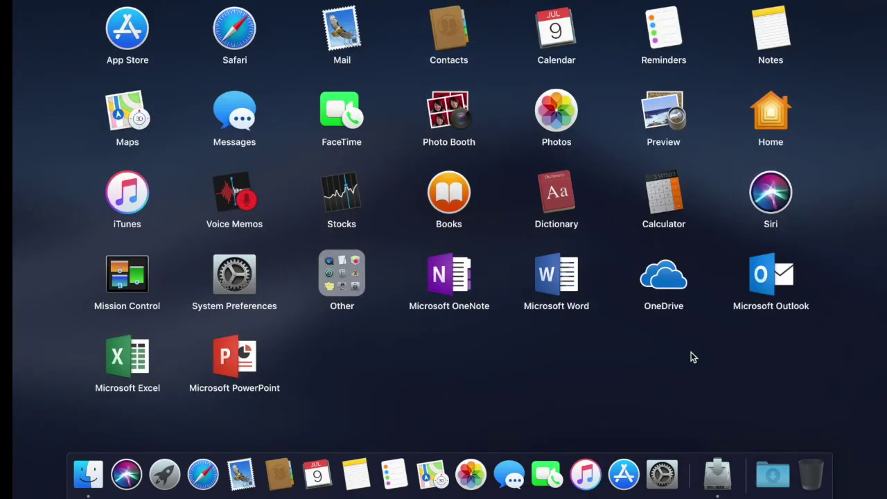
click(507, 368)
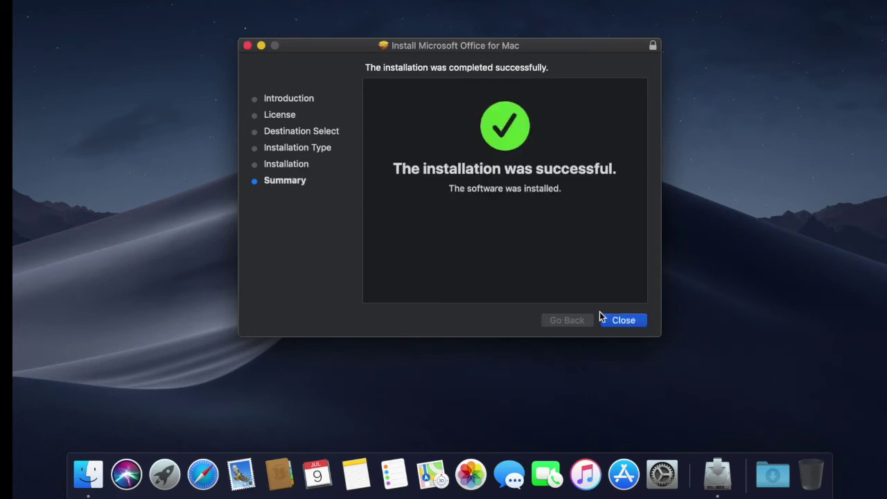
Close the finished Office installer and launch Microsoft Word from Launchpad
click(623, 320)
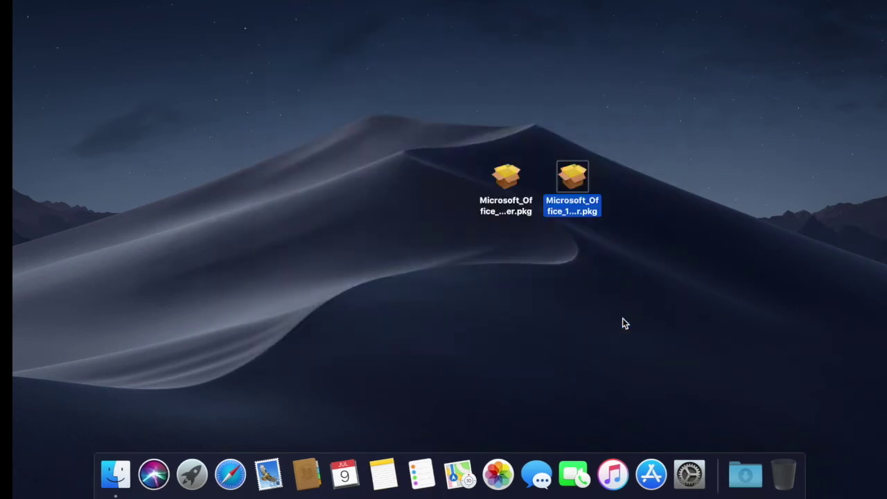
key(F4)
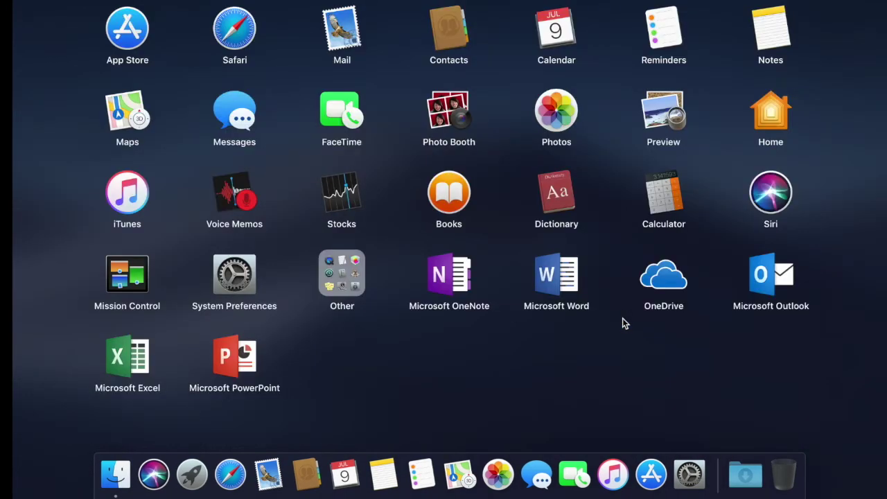
click(567, 266)
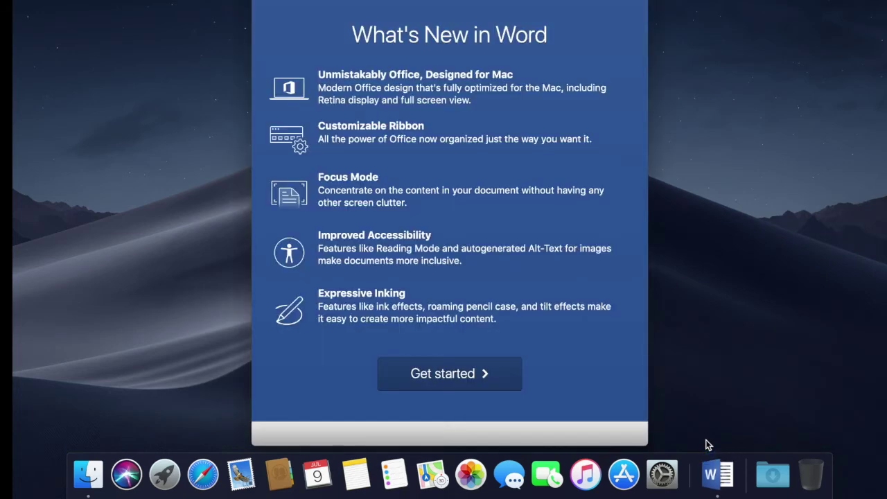
View the Microsoft sign-in page for activating Office, go back without signing in and leave Word
click(464, 373)
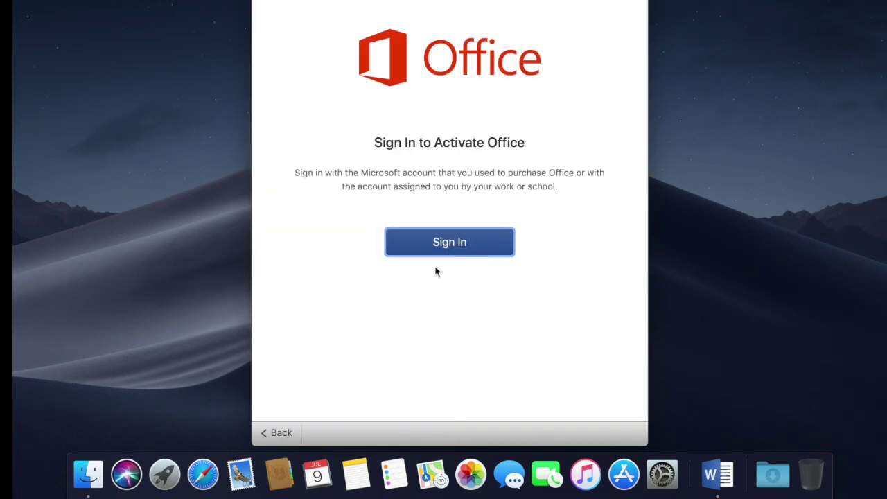
click(459, 236)
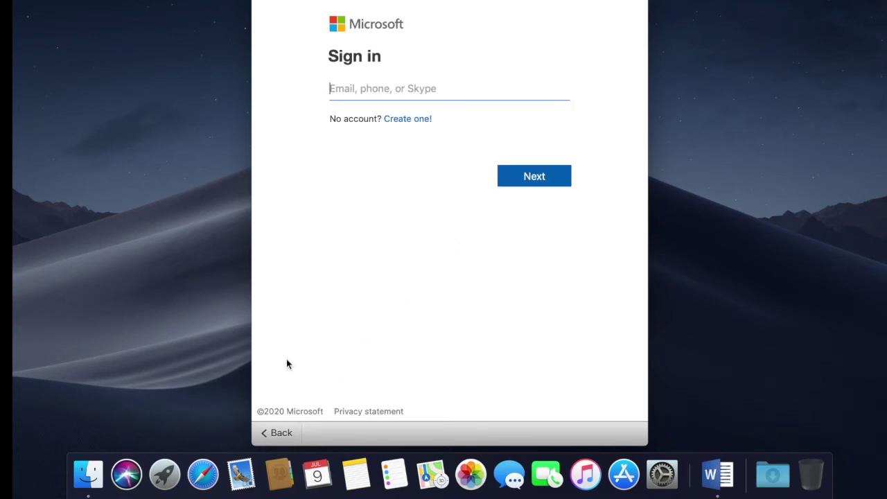
click(277, 432)
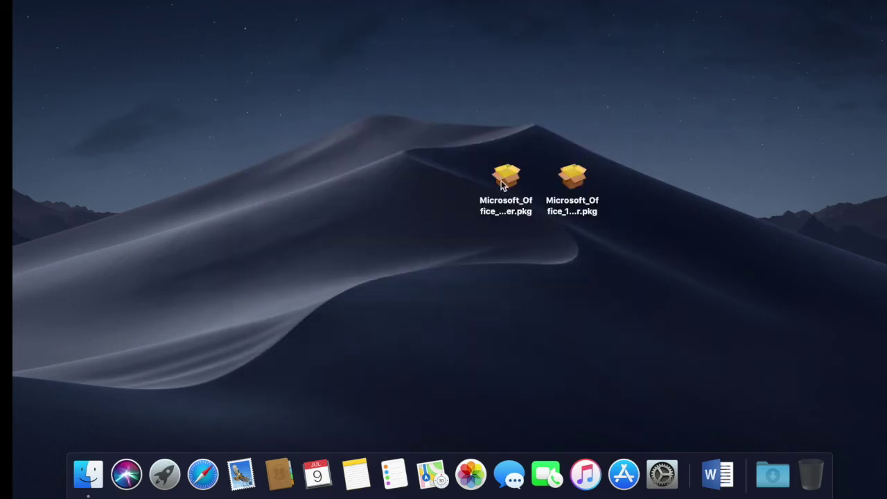
Move the Office 2019 Volume License Serializer package aside on the desktop, open it and continue past the installer's introduction
drag(506, 181, 381, 179)
double_click(376, 173)
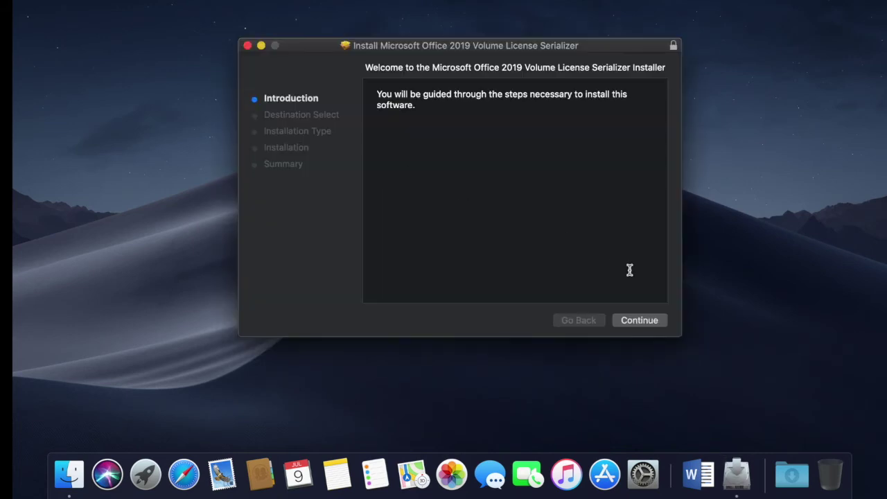
click(640, 321)
Remove the Microsoft Word icon from the Dock
right_click(696, 457)
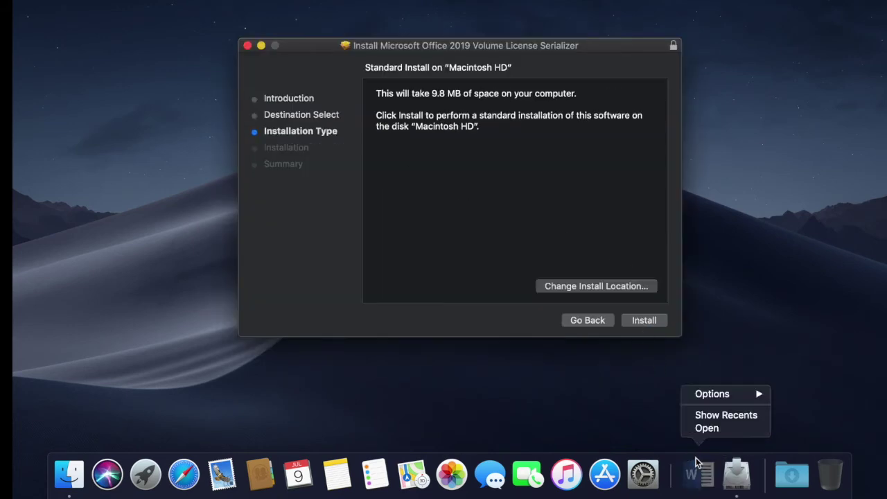
click(743, 388)
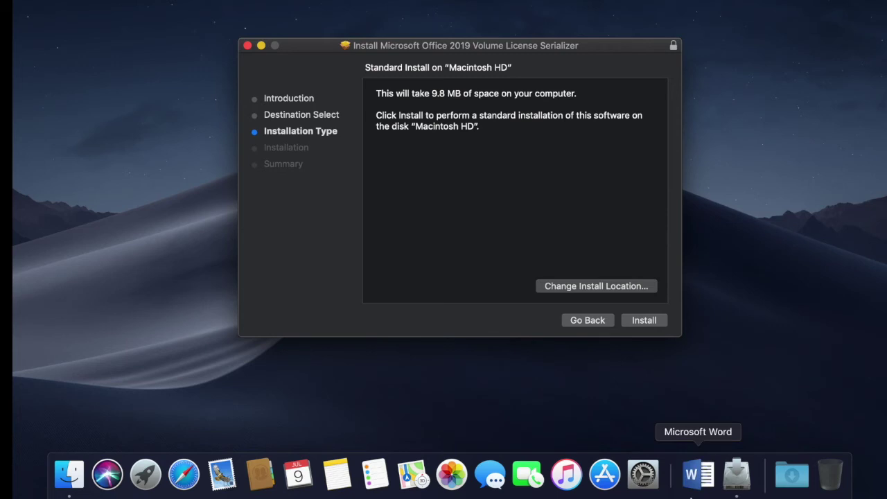
right_click(698, 477)
mouse_move(754, 394)
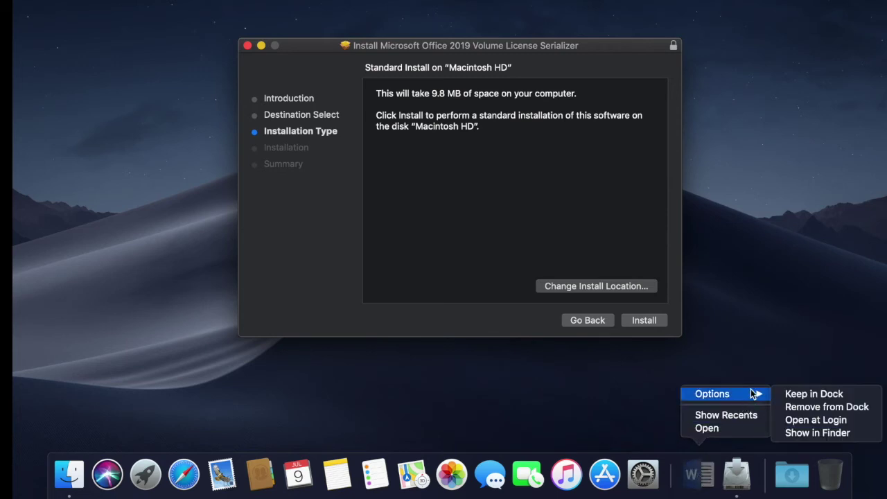
click(788, 411)
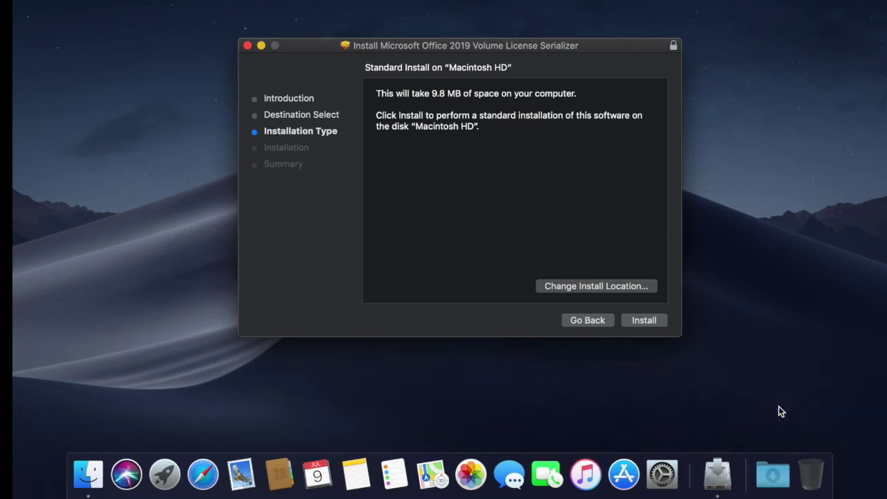
Run the standard install of the Volume License Serializer on Macintosh HD and close its installer
click(649, 325)
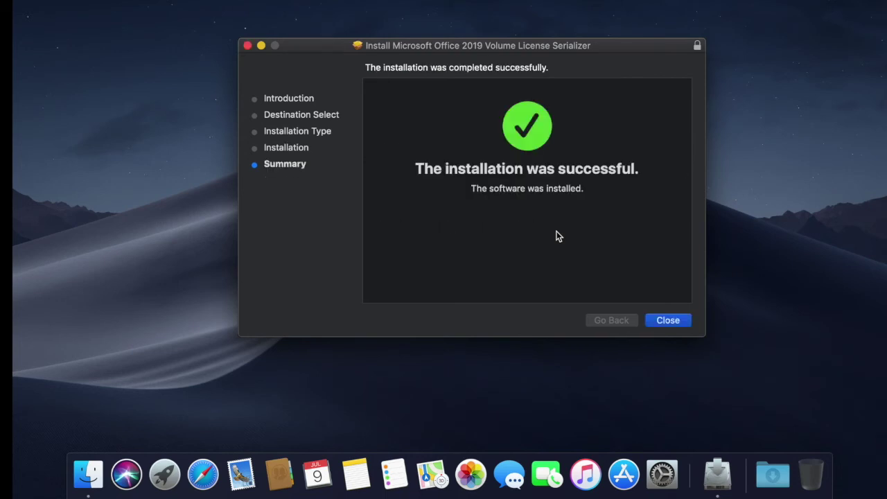
click(666, 319)
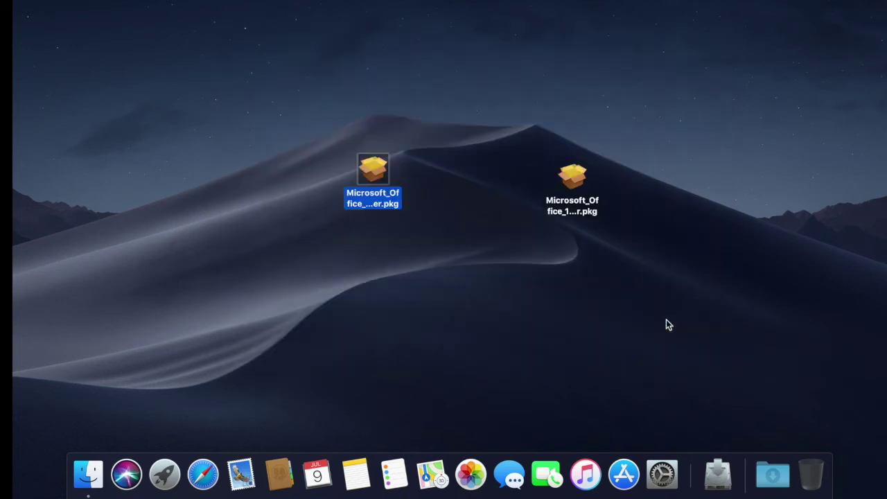
click(487, 324)
Launch Microsoft Word from Launchpad, get past the What's New screen and skip the cloud storage sign-in
key(F4)
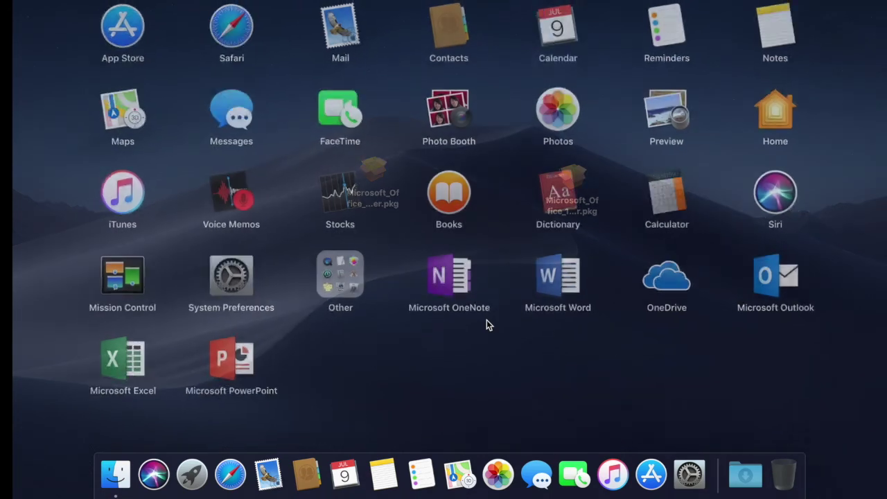
click(580, 275)
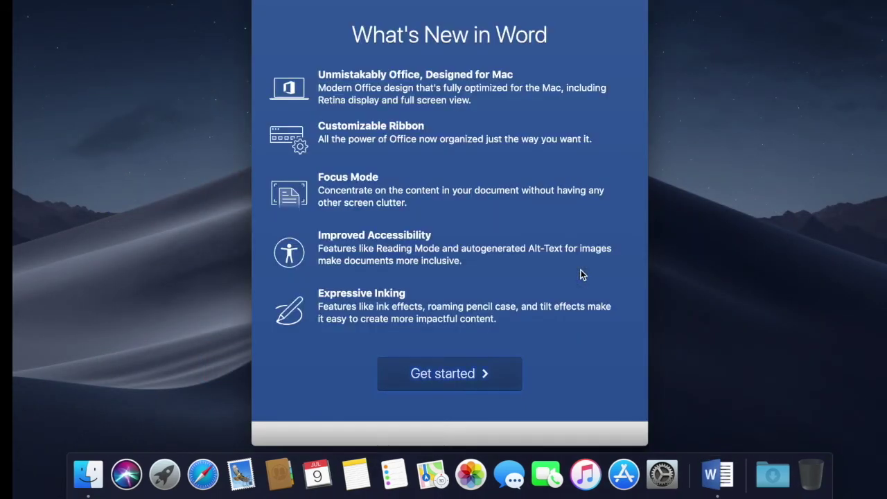
click(454, 374)
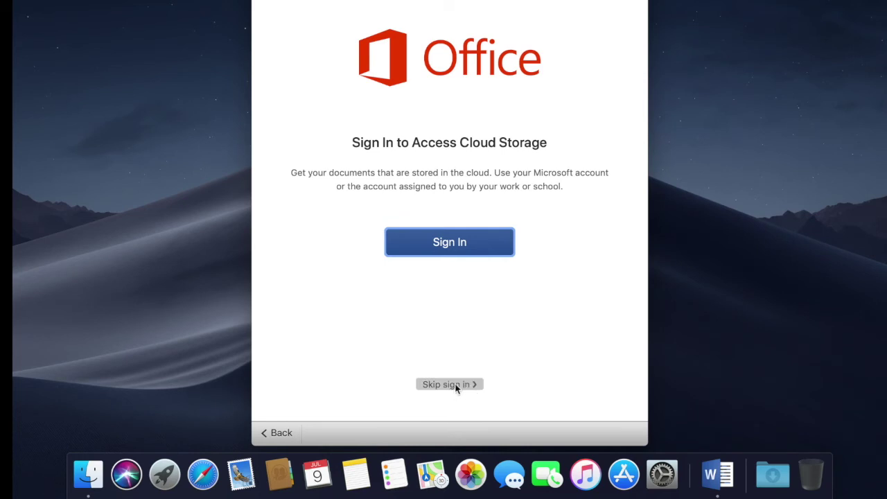
click(466, 386)
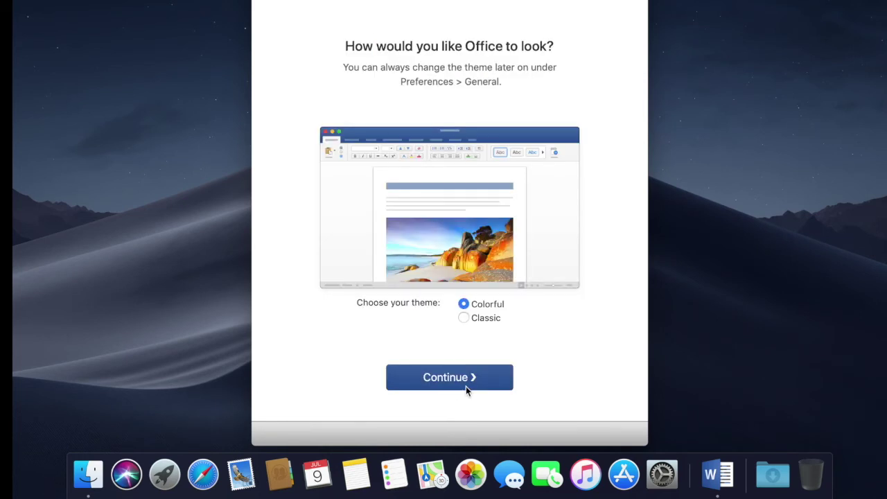
Compare the Classic and Colorful Office themes, choose Colorful and continue the setup
click(463, 317)
click(464, 304)
click(463, 317)
click(464, 304)
click(455, 377)
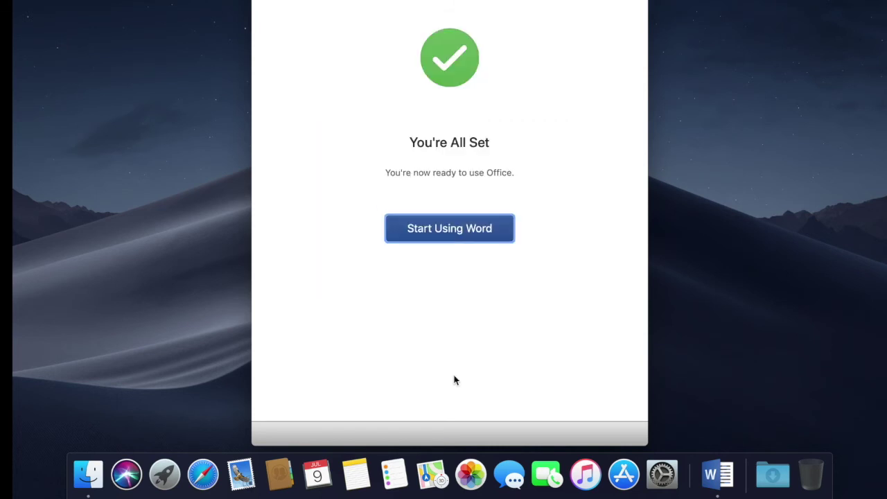
Start using Word with a new blank document and dismiss its Office Update notice
click(446, 231)
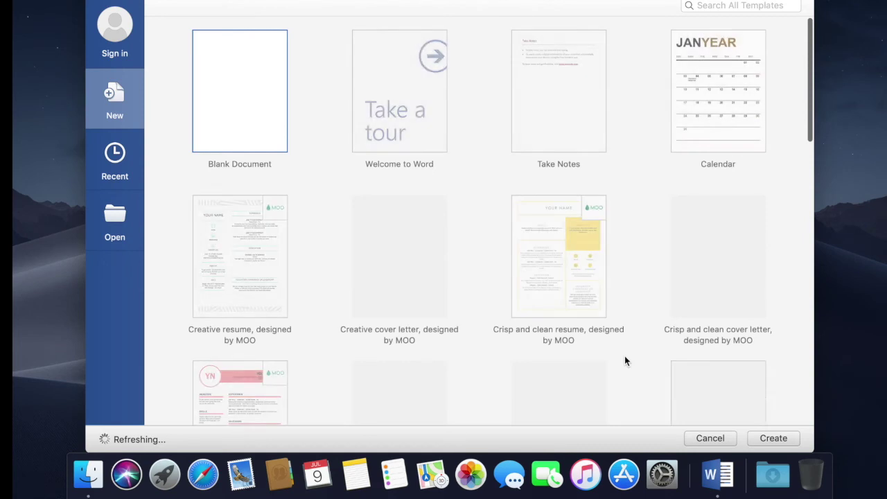
click(783, 439)
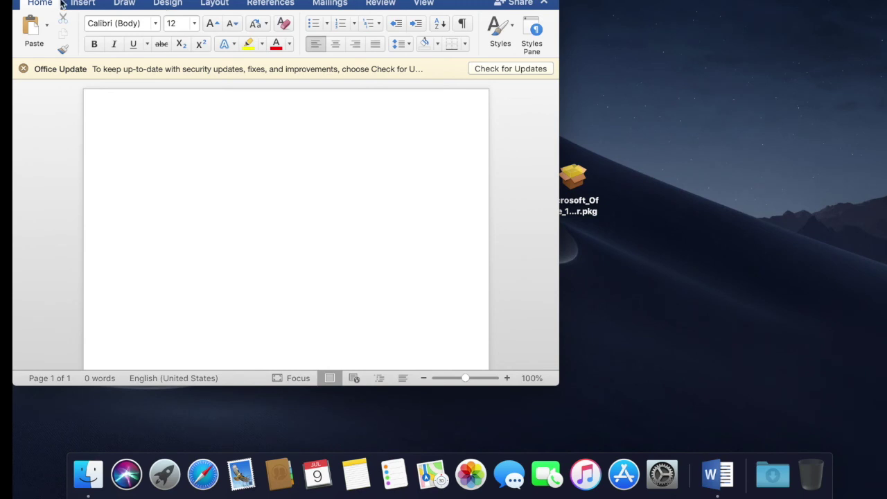
click(23, 68)
Test editing in the blank document by entering "kjfdkls" and "sdc", deleting each again
text(kjfdkls)
key(BackSpace)
key(BackSpace)
key(BackSpace)
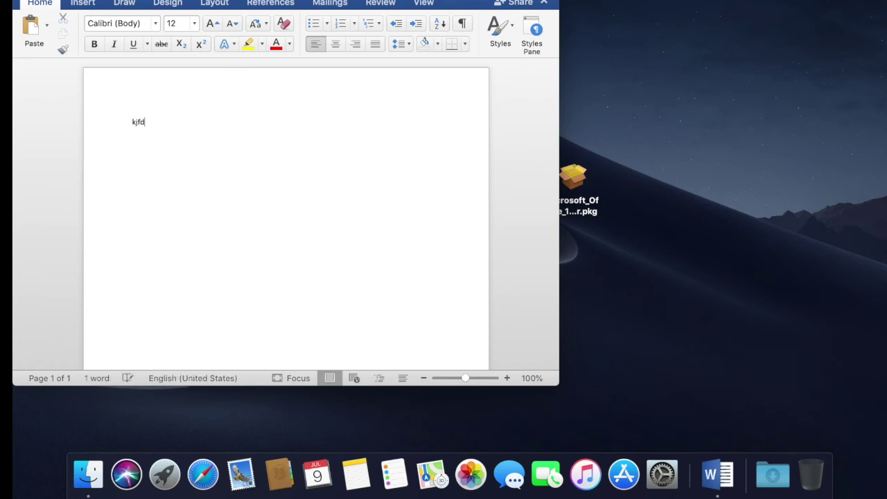
key(BackSpace)
key(BackSpace)
key(BackSpace)
key(BackSpace)
text(sdc)
key(BackSpace)
key(BackSpace)
key(BackSpace)
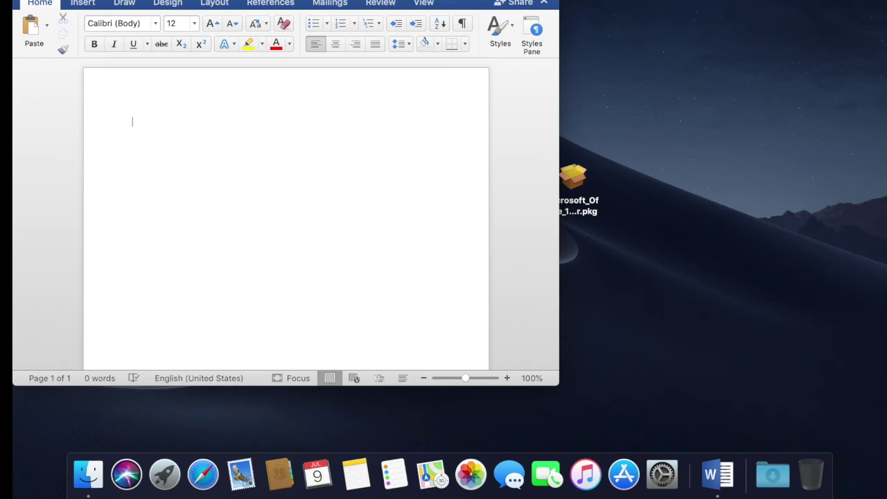
Launch Microsoft Excel from Launchpad and complete its first-run setup, skipping the cloud storage sign-in
key(F4)
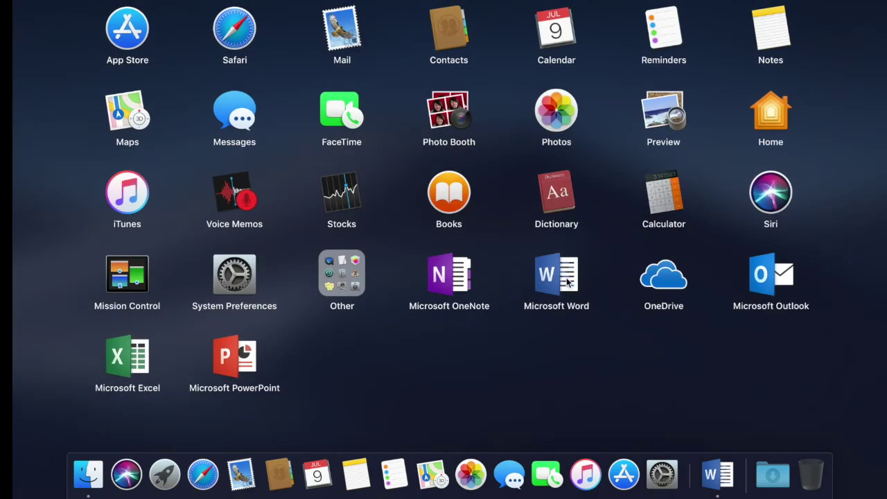
click(143, 358)
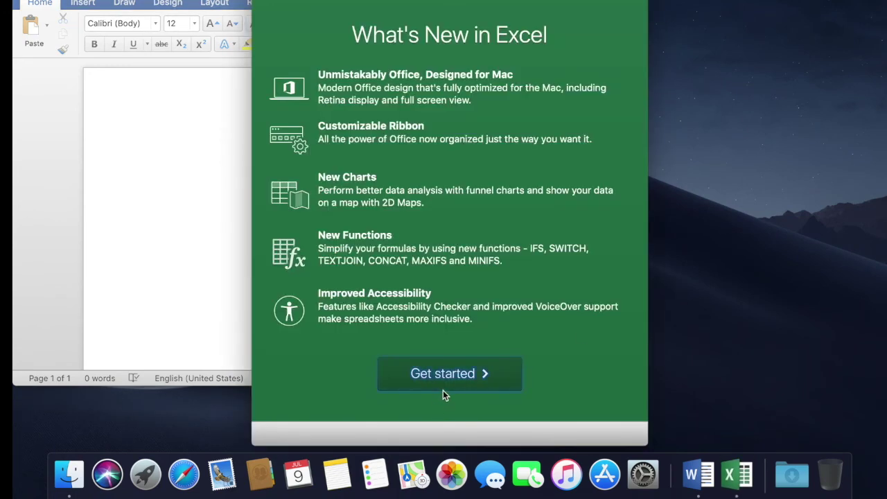
click(443, 389)
click(450, 384)
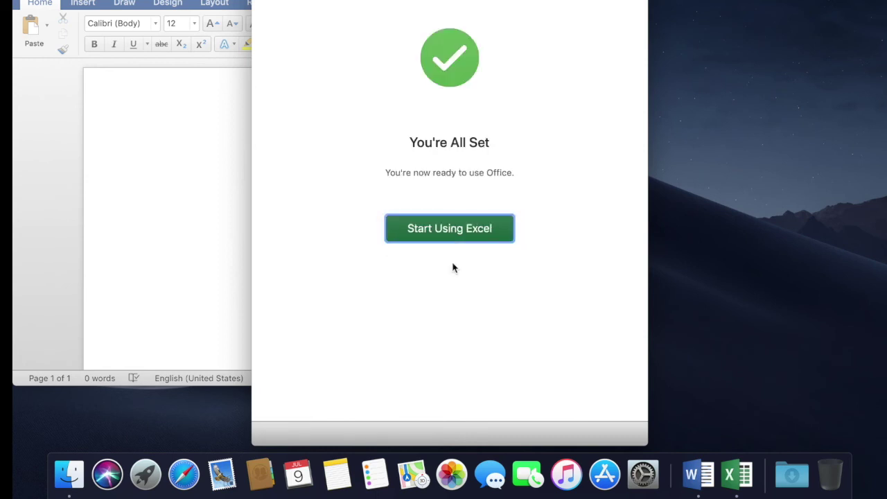
click(453, 236)
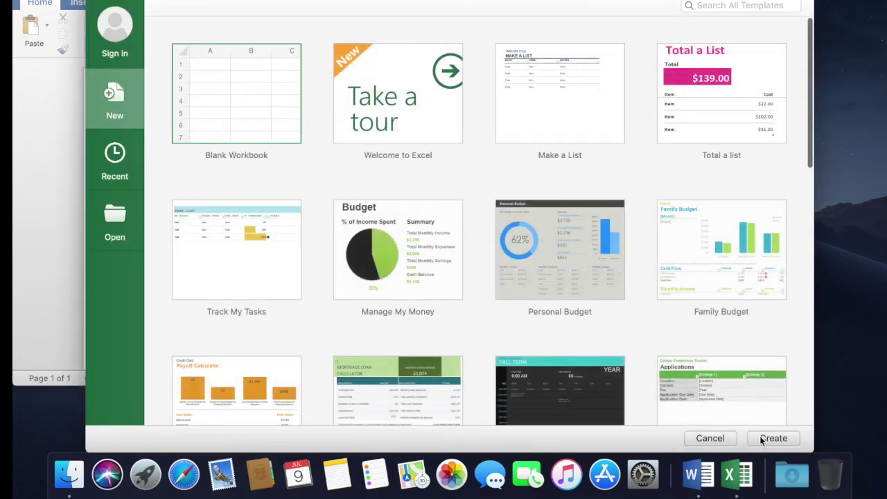
Create a blank workbook and test editing by entering "sdfjndfk" in cell A1 and deleting it
click(763, 441)
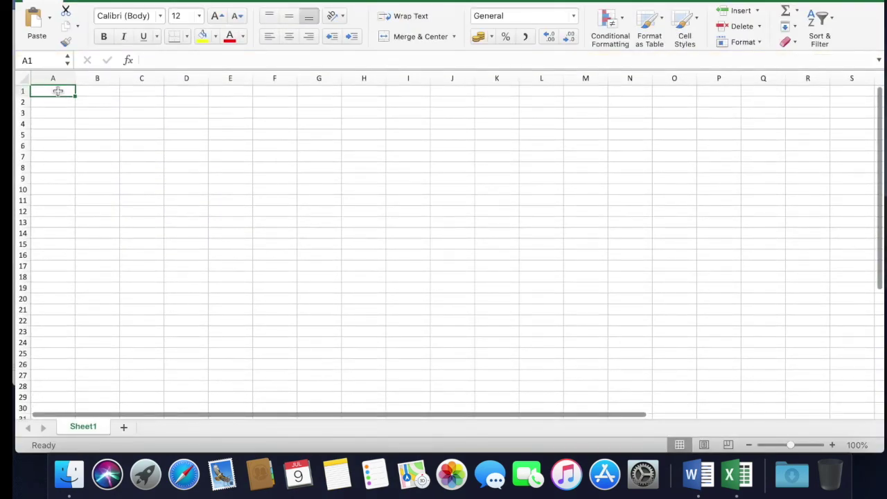
text(sdfjndfk)
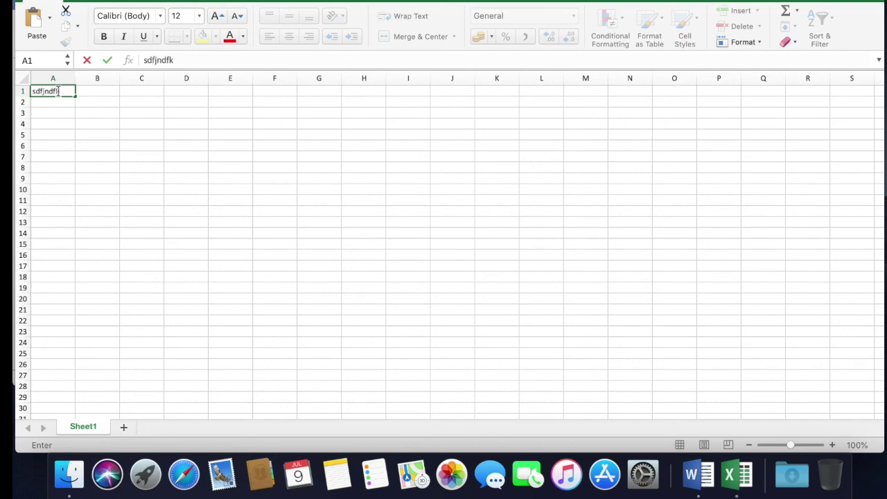
double_click(58, 91)
key(BackSpace)
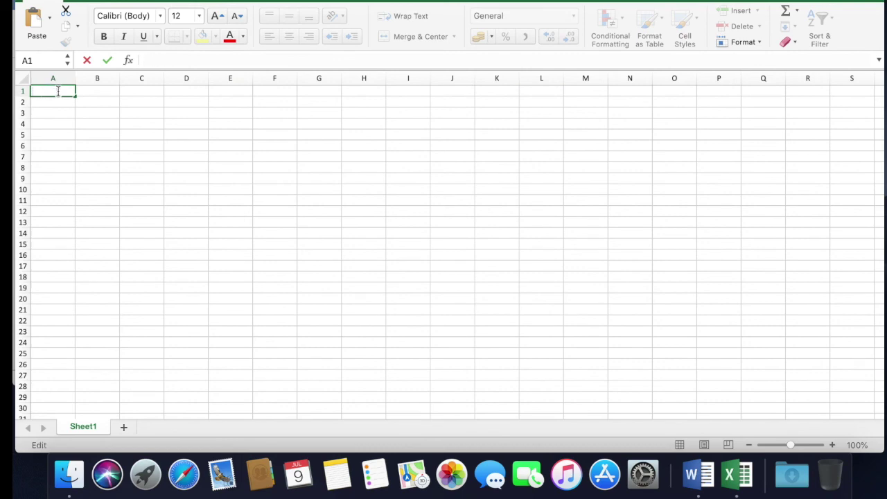
Launch Microsoft PowerPoint from Launchpad, complete its first-run setup without signing in, and create a blank presentation
key(F4)
click(244, 379)
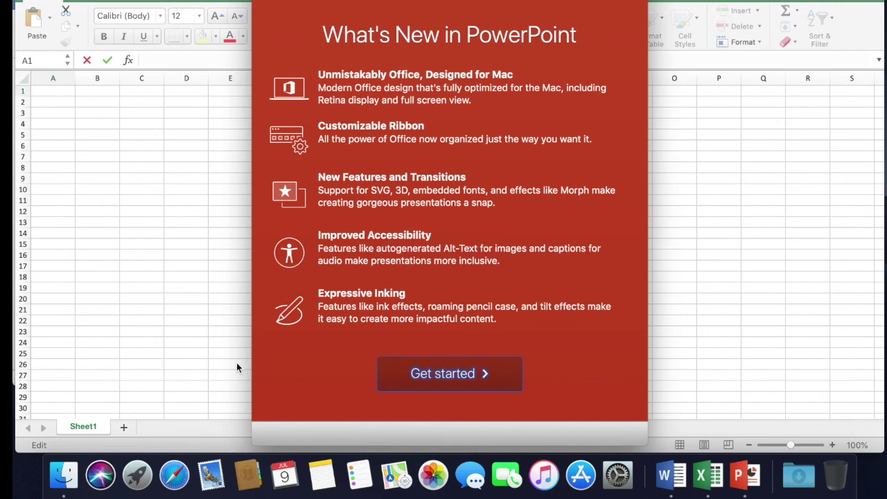
click(450, 376)
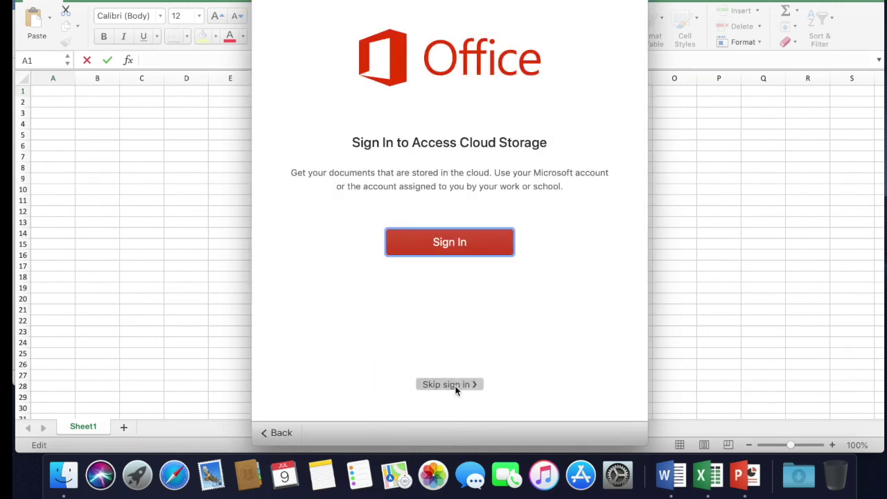
click(462, 385)
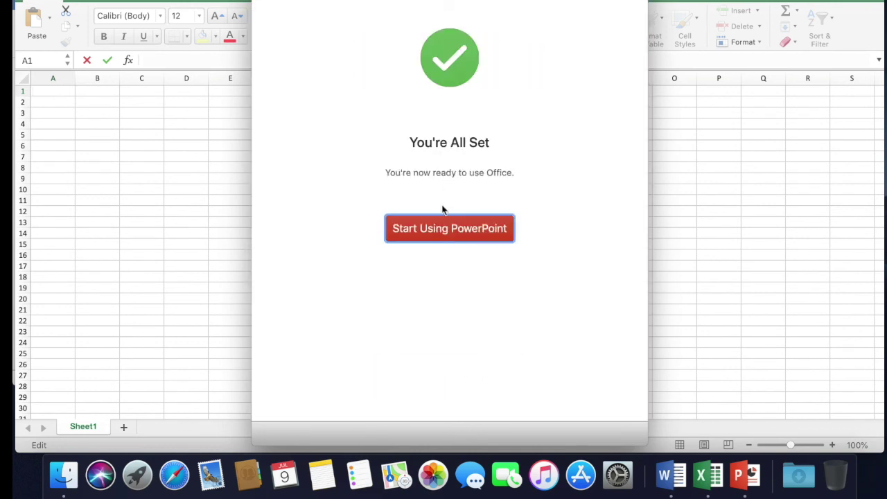
click(440, 228)
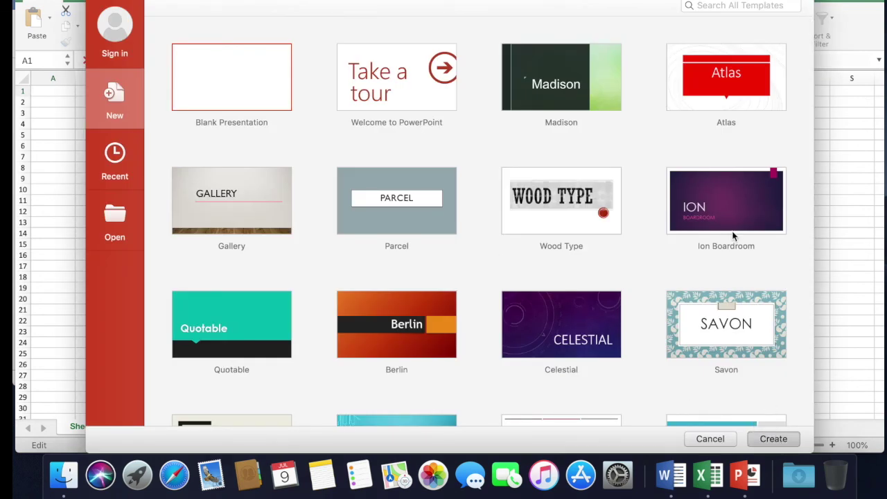
key(Return)
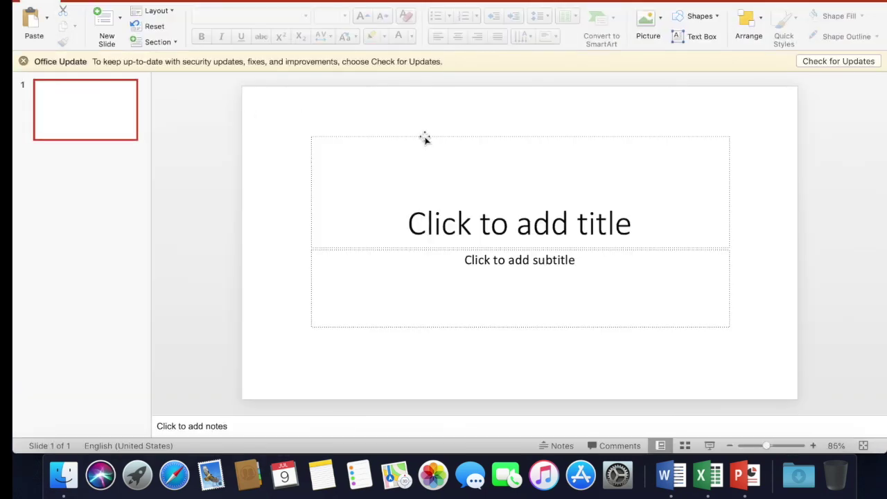
Dismiss the Office Update notice and test the slide's title placeholder by entering "dndf" and deleting it
click(24, 62)
click(483, 216)
text(dndf)
key(BackSpace)
key(BackSpace)
key(BackSpace)
key(BackSpace)
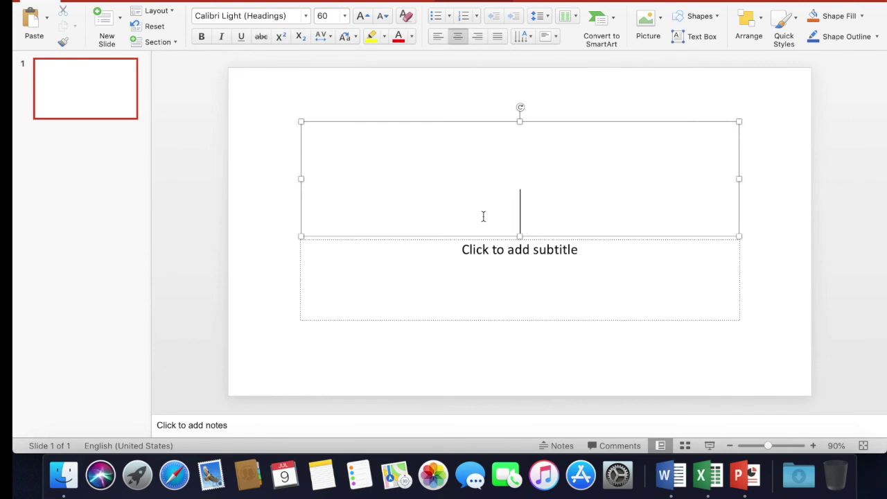
Close the test presentation, workbook and Word document without saving any of them
key(super+w)
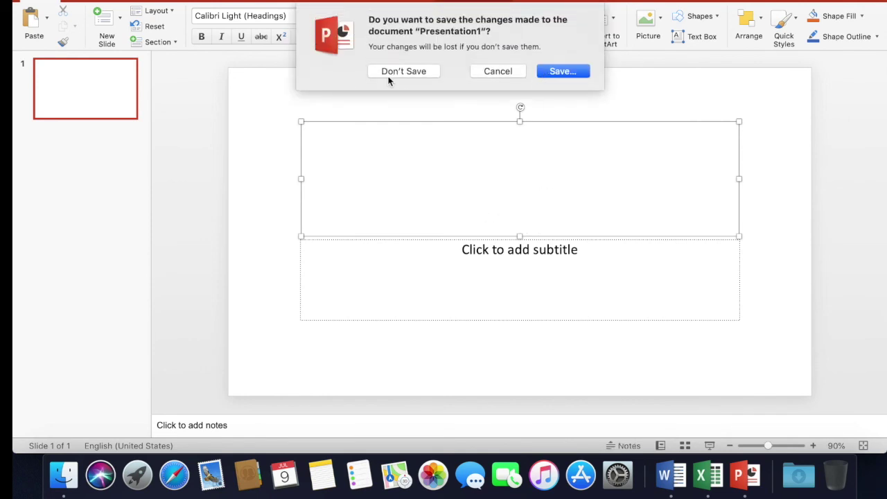
click(402, 72)
key(super+w)
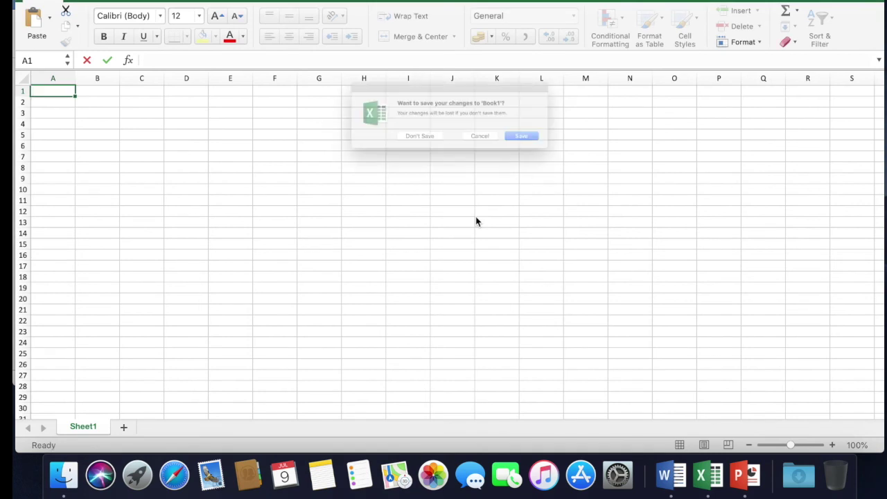
click(406, 146)
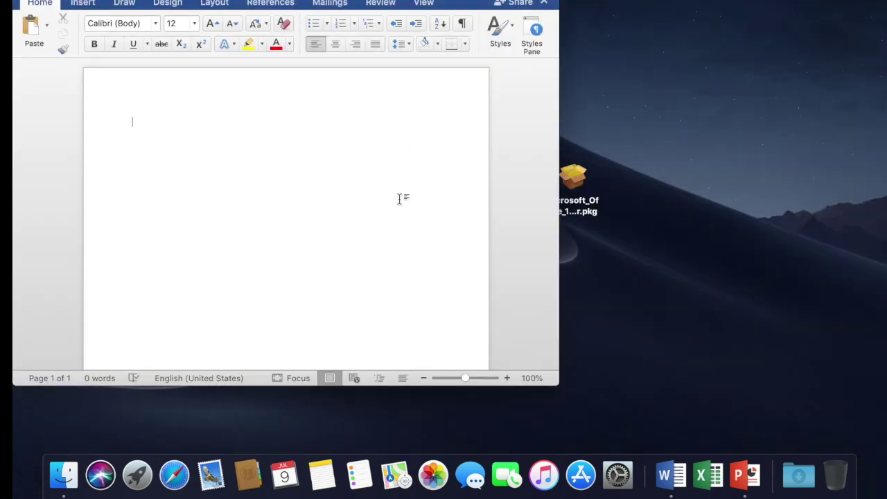
key(super+w)
click(240, 79)
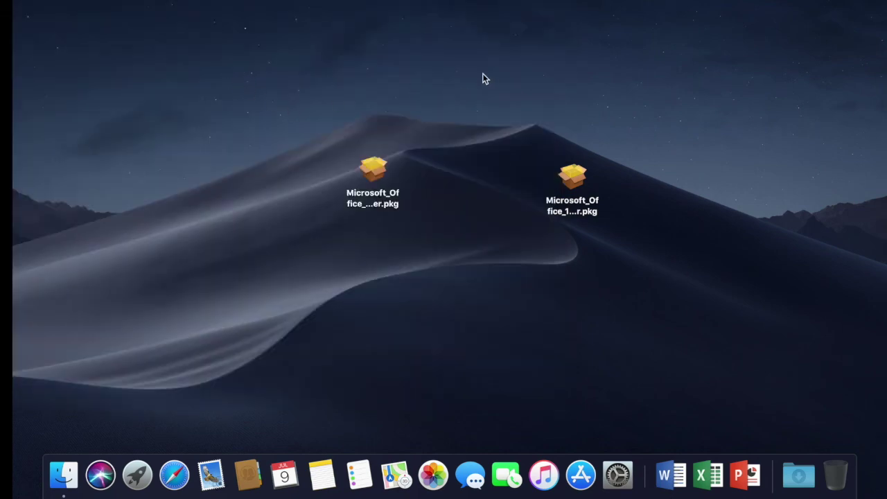